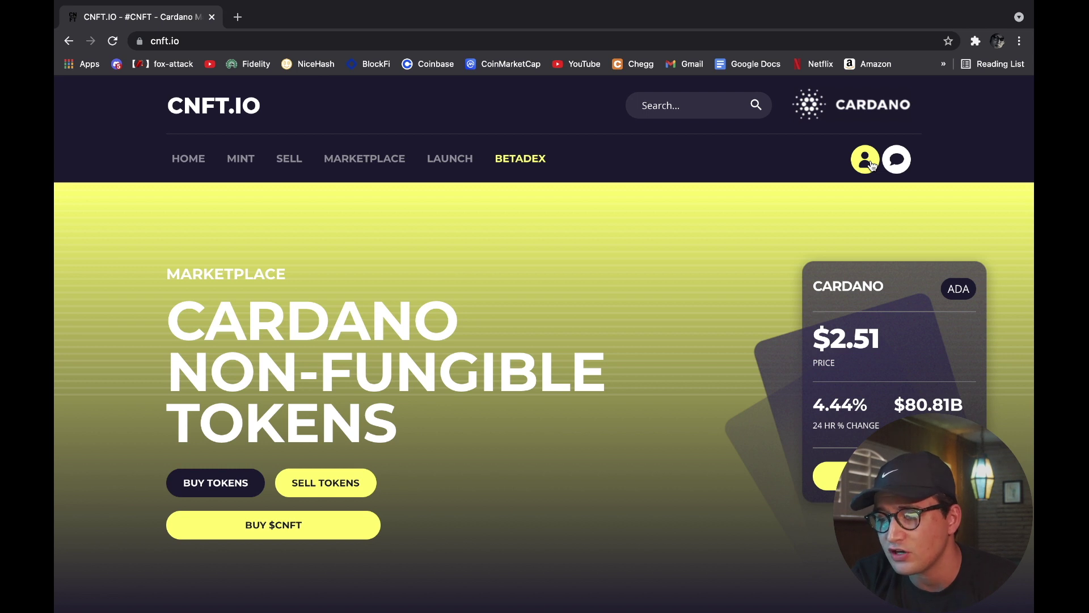
- From the profile menu, open the dashboard's WALLETS tab and start ADD WALLET to get the 2.76807 ADA request
left_click(872, 164)
left_click(879, 194)
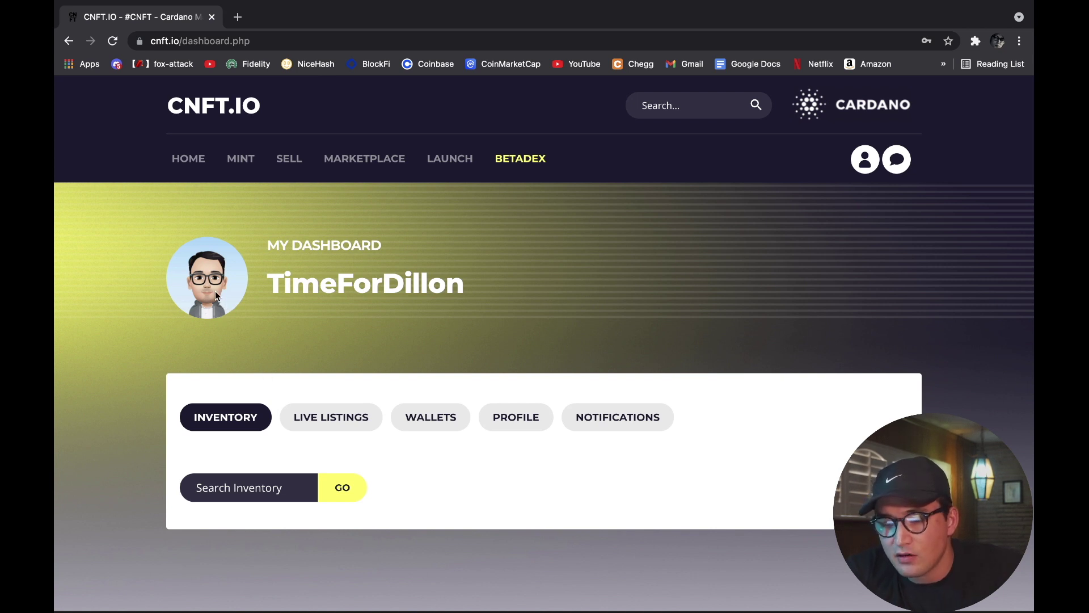
scroll(443, 393, "down", 3)
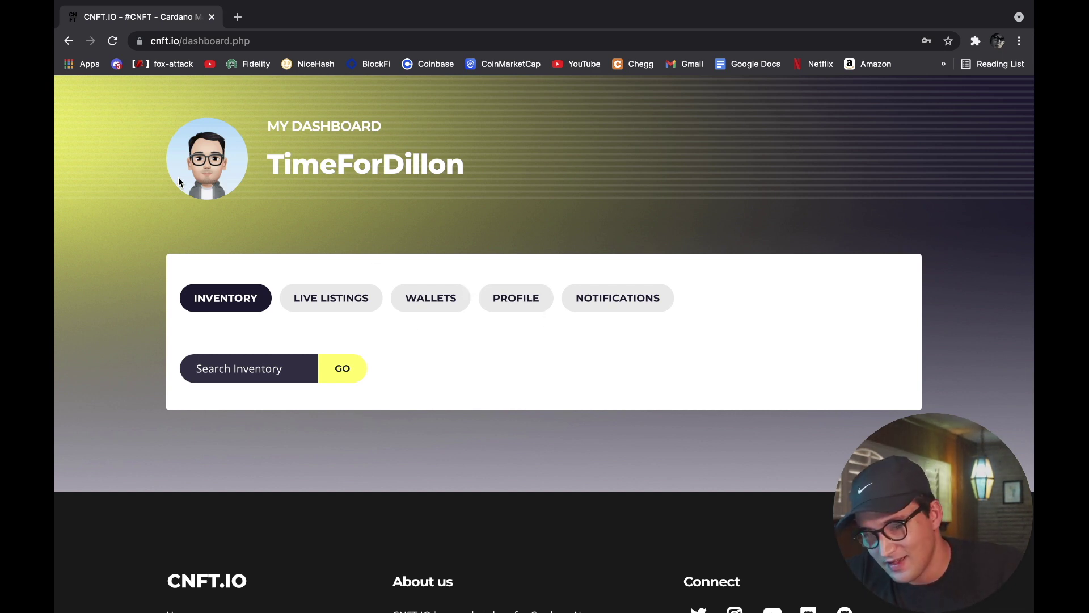
left_click(436, 314)
left_click(236, 425)
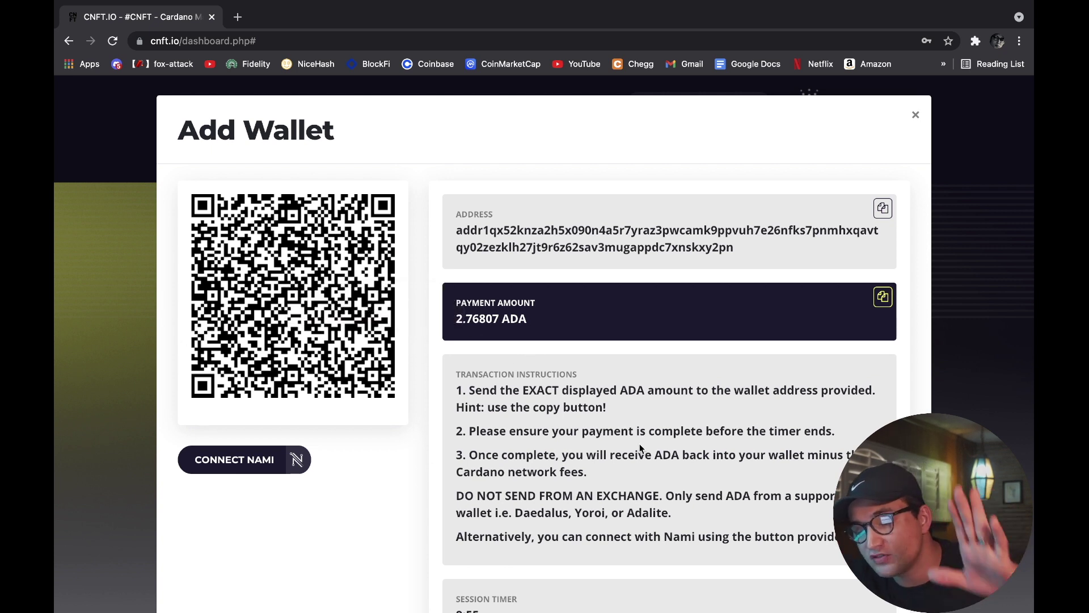
- Review the exchange warning, the supported wallets list and the required 2.76807 ADA amount
left_click_drag(456, 492, 659, 498)
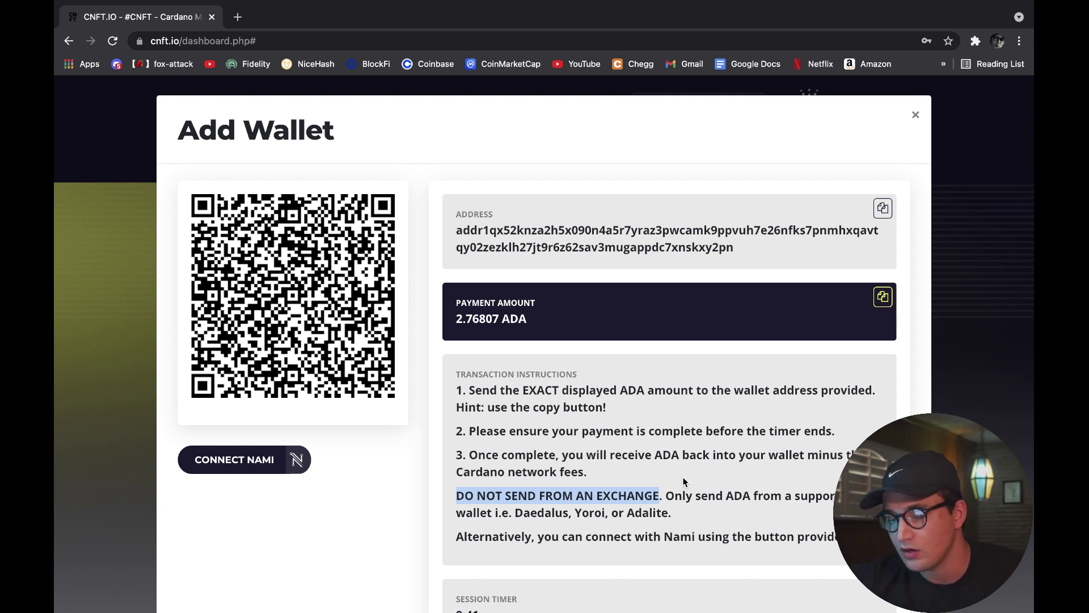
left_click_drag(521, 514, 668, 512)
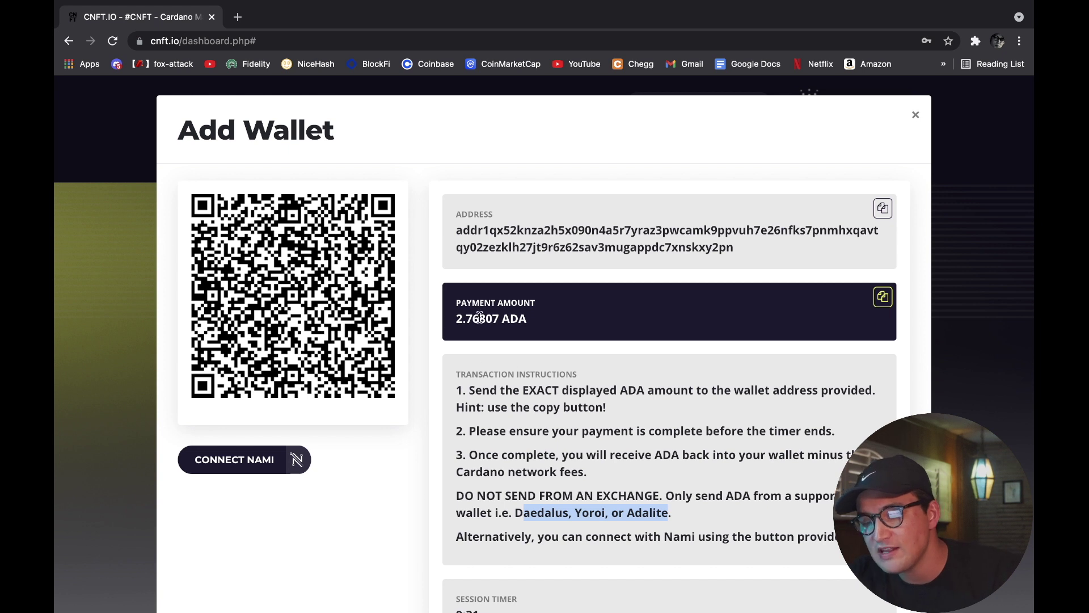
left_click_drag(457, 318, 500, 322)
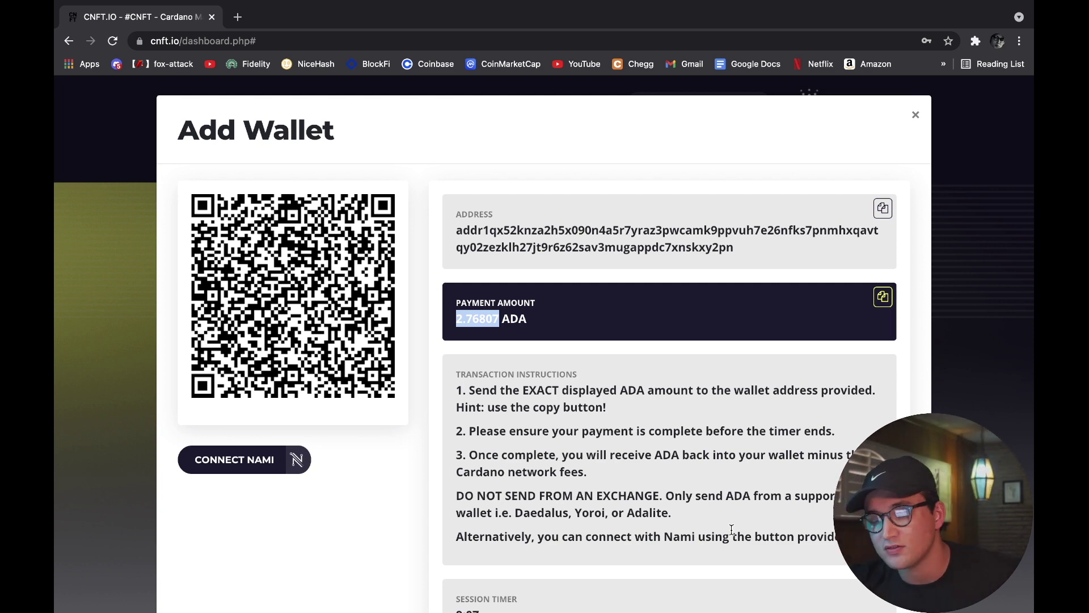
- Copy the verification payment address and bring up Chrome's extensions list
scroll(778, 534, "down", 3)
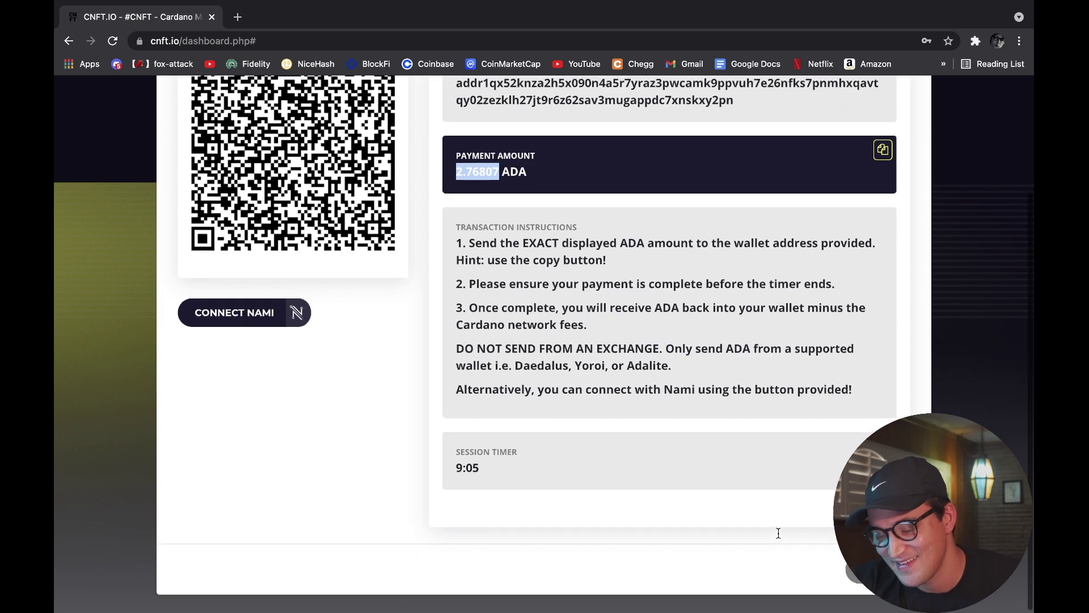
scroll(778, 533, "up", 3)
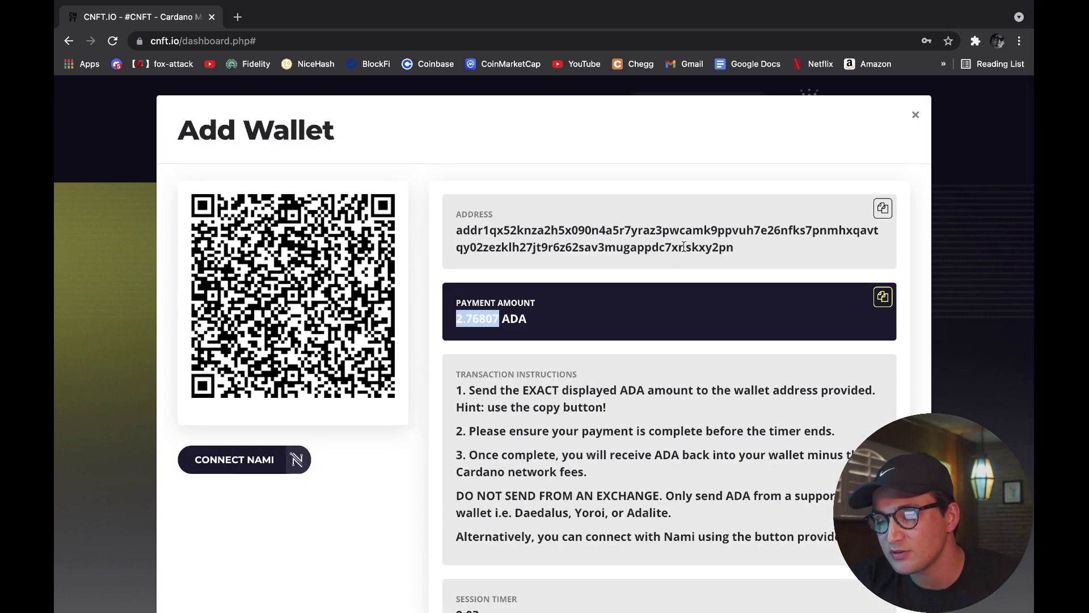
left_click(883, 209)
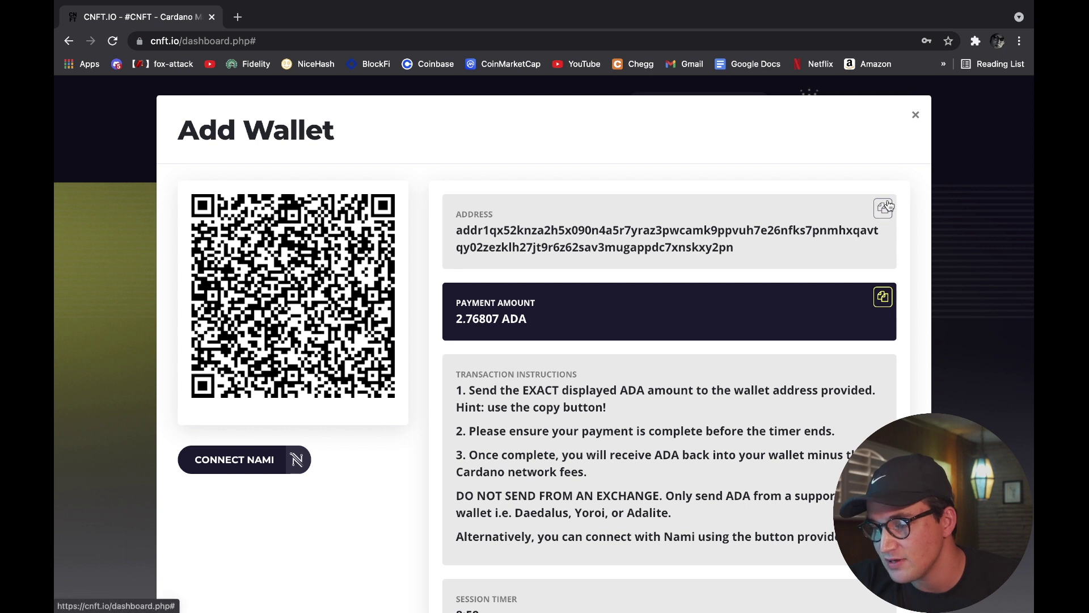
left_click(976, 41)
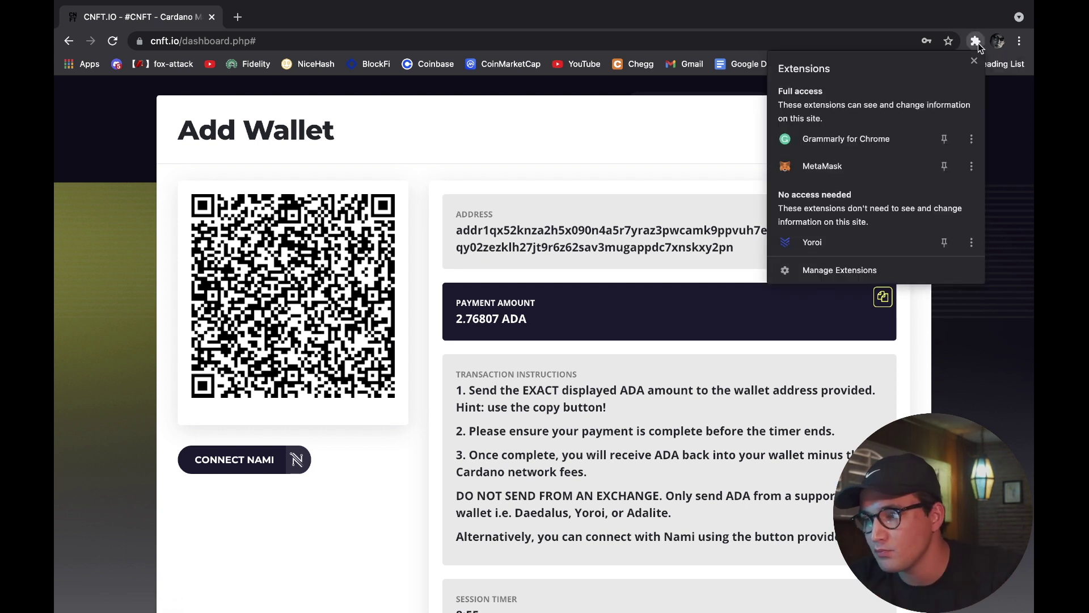
- In Yoroi, start a send from the 150 ADA wallet with the CNFT.IO address as receiver
left_click(826, 245)
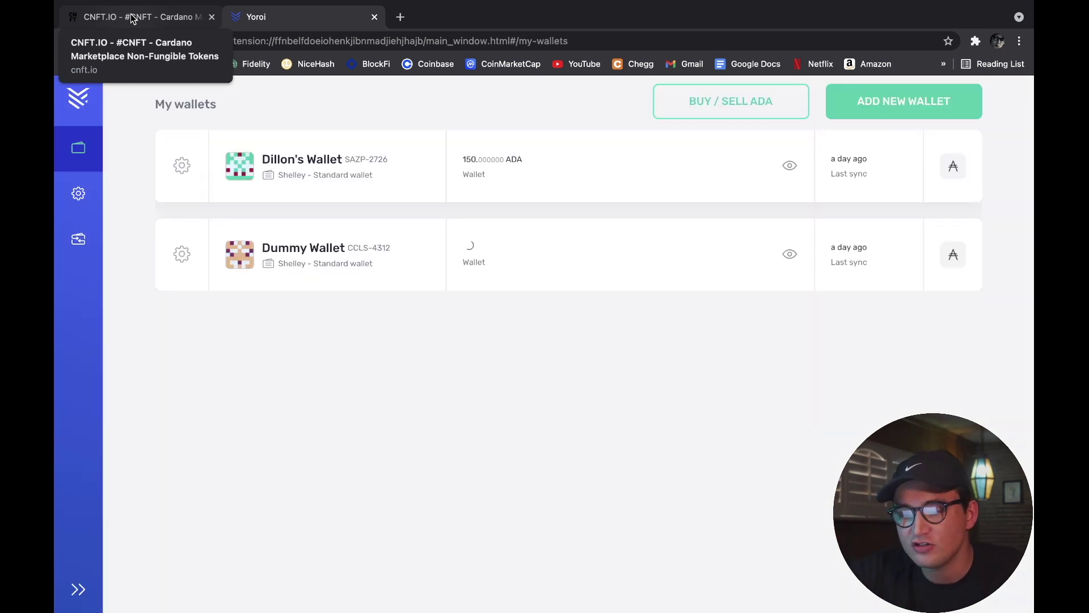
left_click(333, 160)
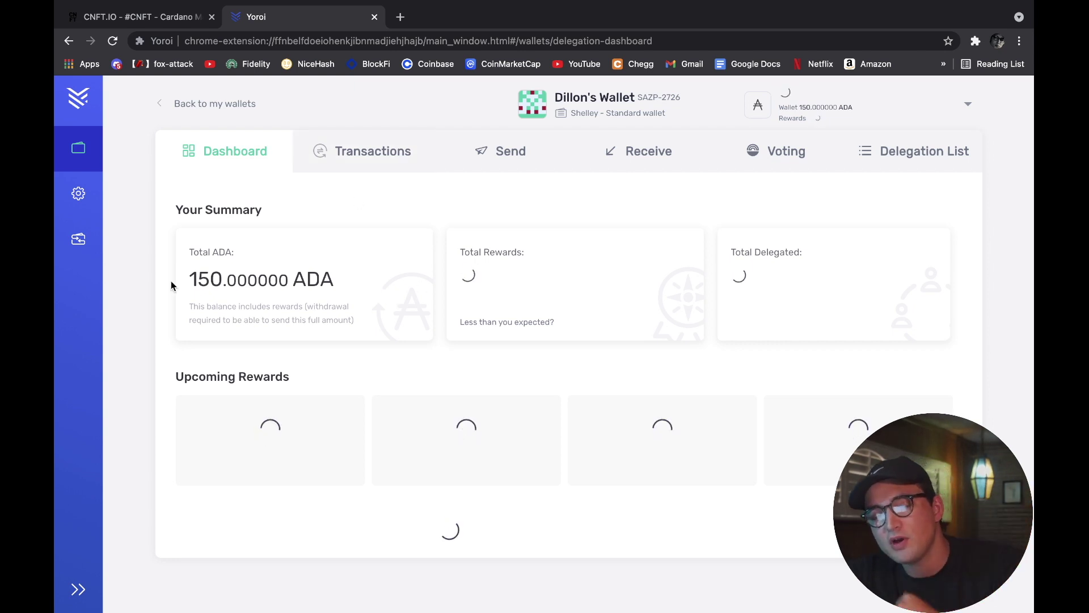
left_click(512, 152)
left_click(365, 233)
key("ctrl+v")
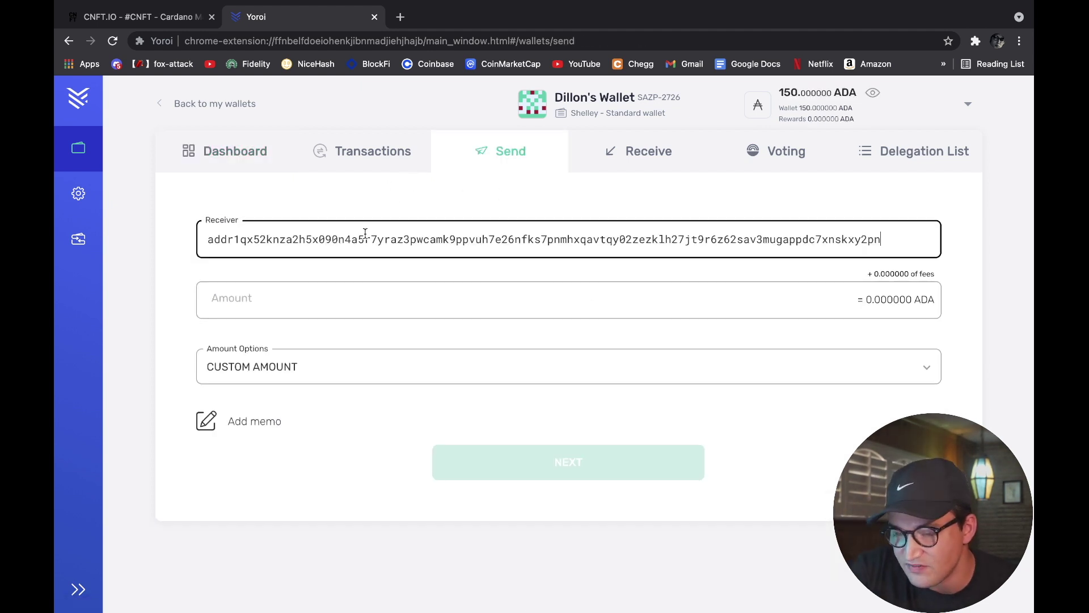
- Copy the 2.76807 payment amount from CNFT.IO and paste it into Yoroi's Amount field
left_click(177, 19)
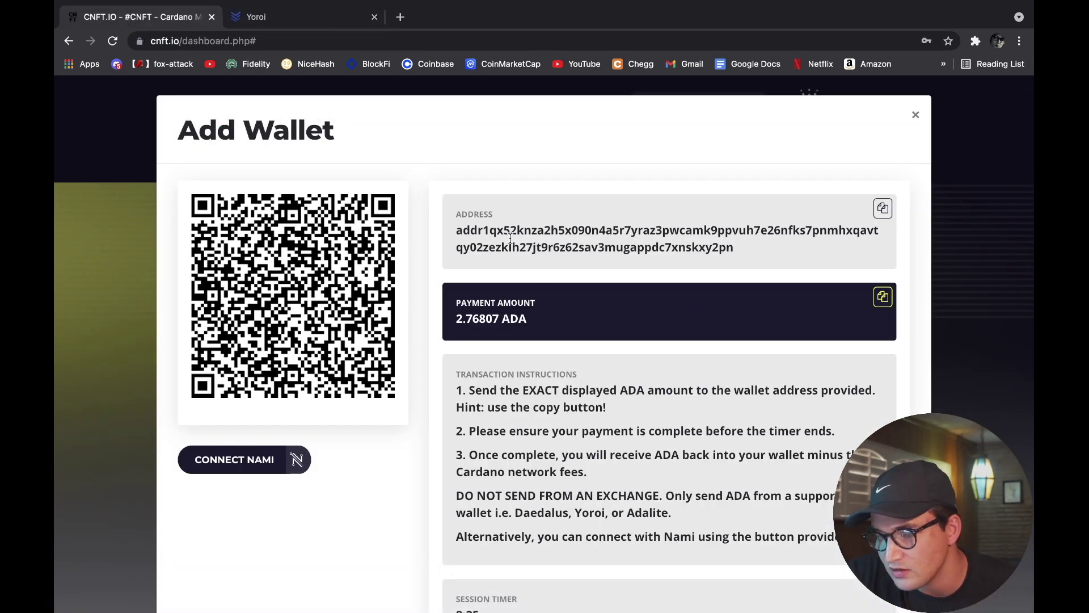
left_click(310, 23)
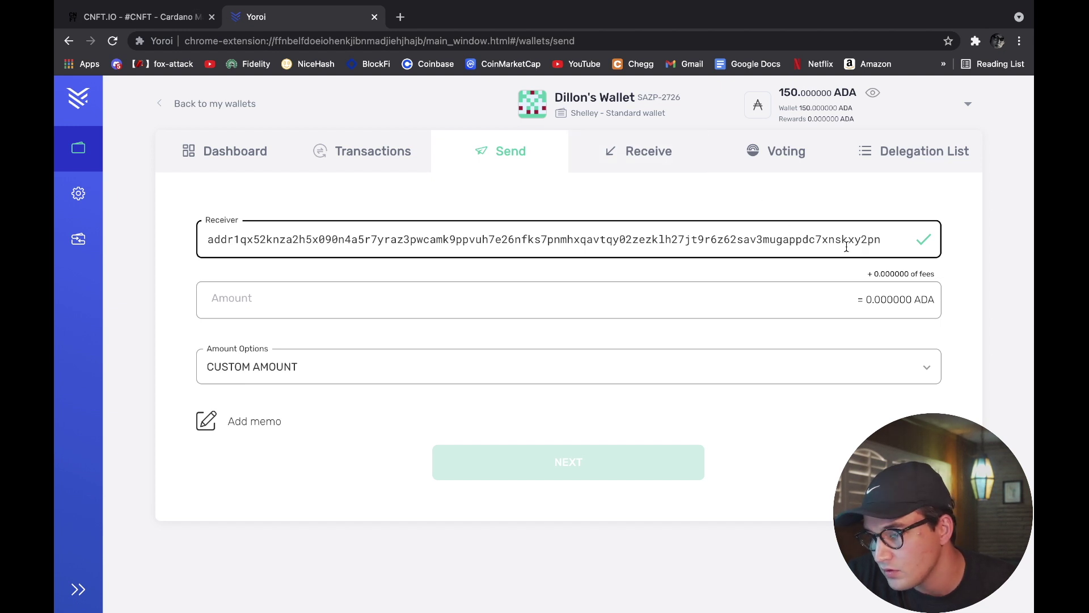
left_click(173, 18)
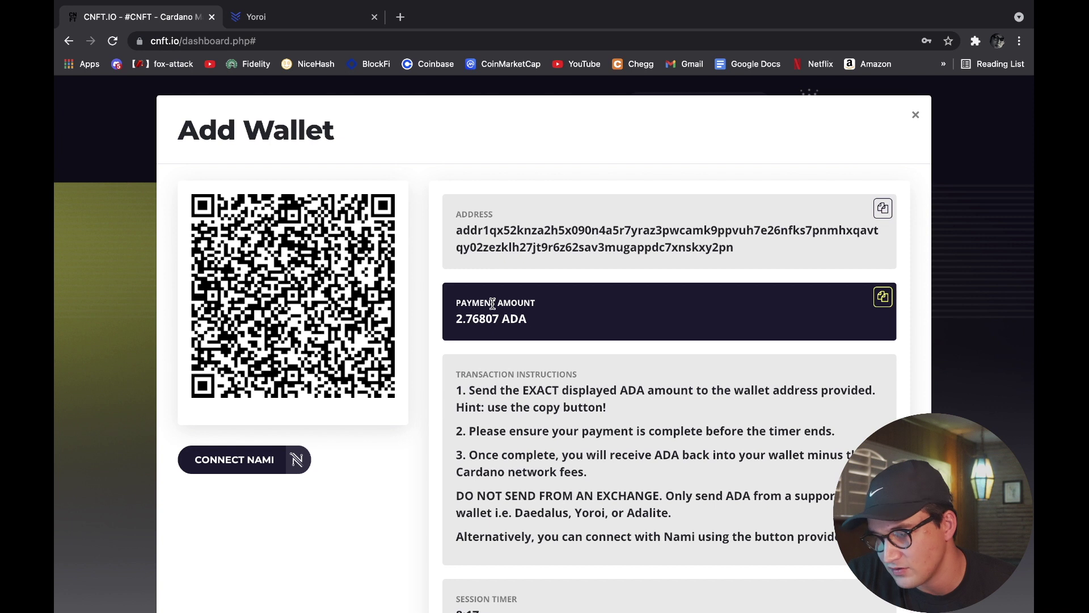
left_click_drag(500, 319, 459, 321)
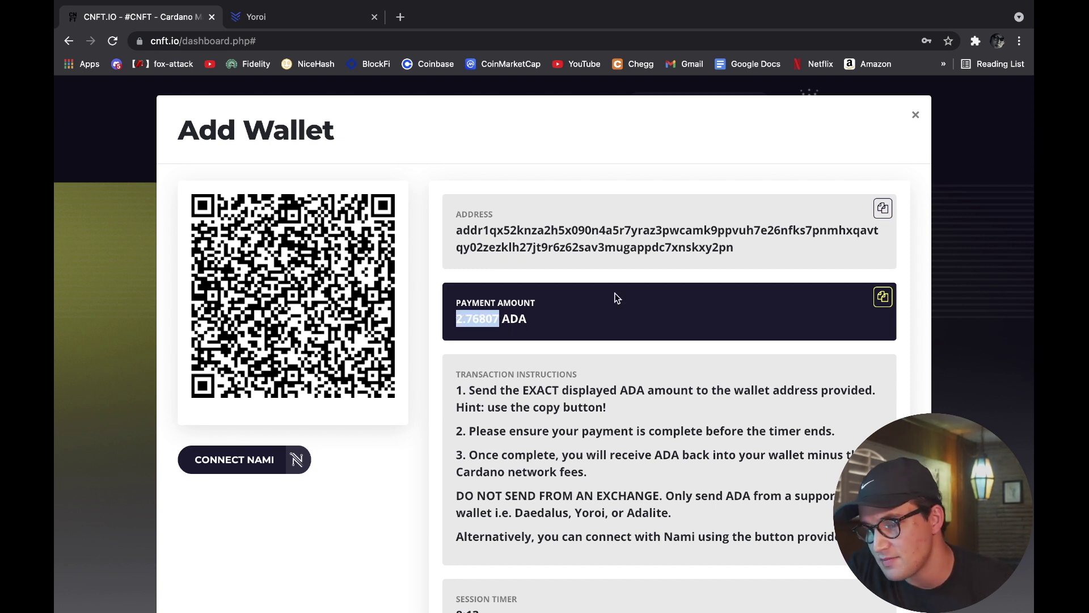
left_click(882, 296)
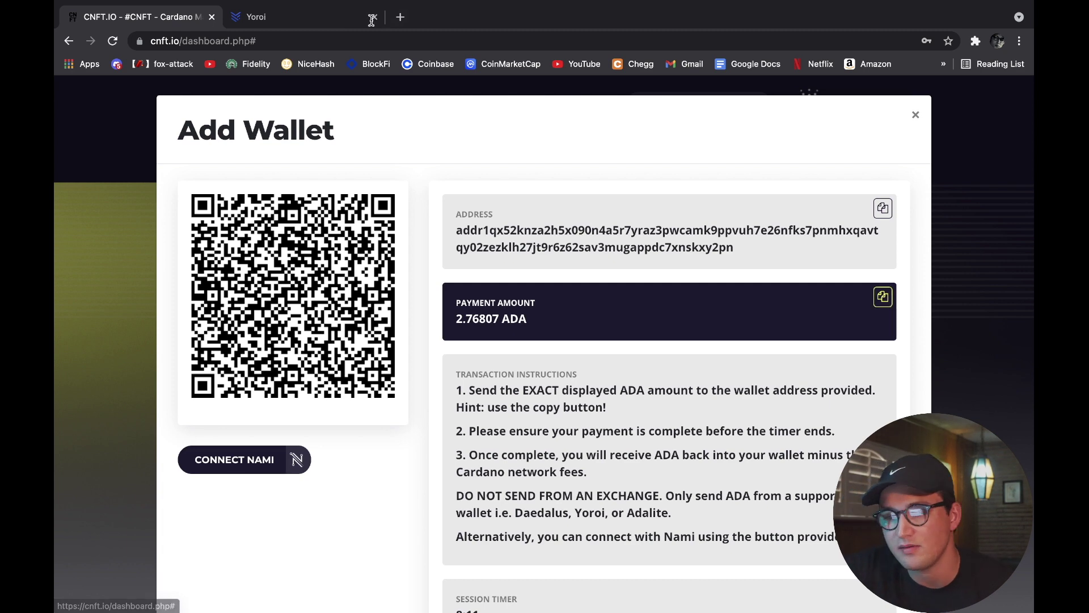
left_click(295, 16)
left_click(401, 310)
key("super+v")
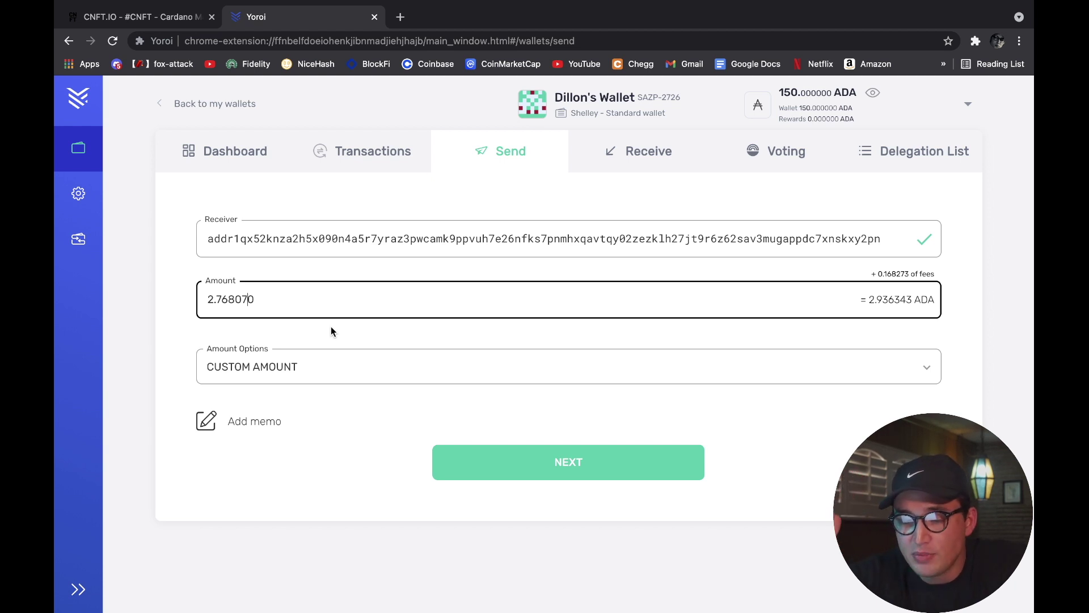
- Keep Custom Amount for 2.768070 ADA, check the 0.168273 ADA fee, and proceed to Confirm Transaction
left_click(141, 16)
left_click(298, 17)
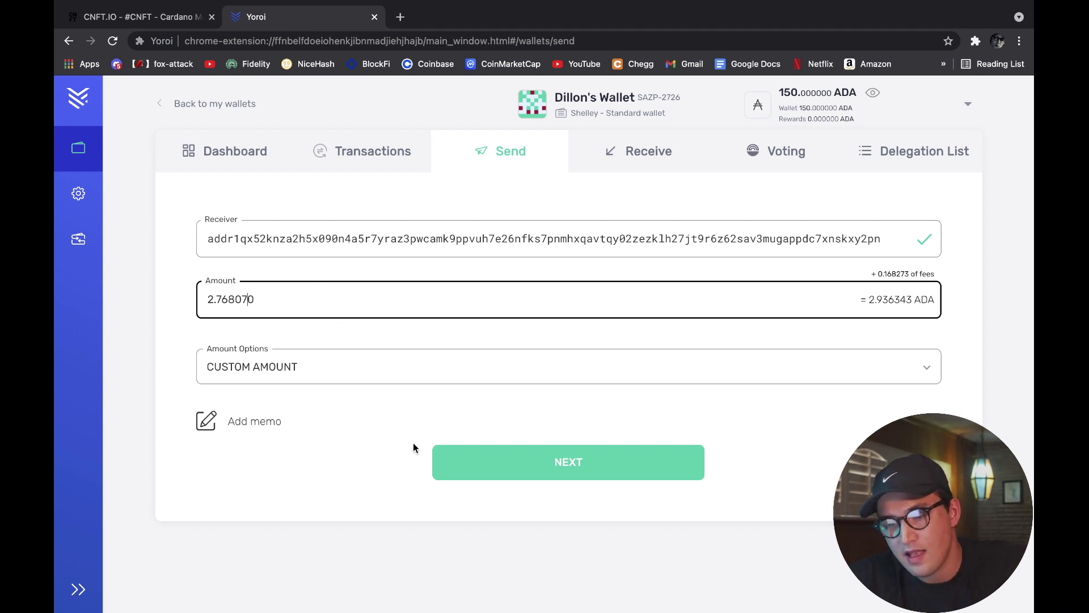
left_click(695, 381)
scroll(346, 400, "down", 1)
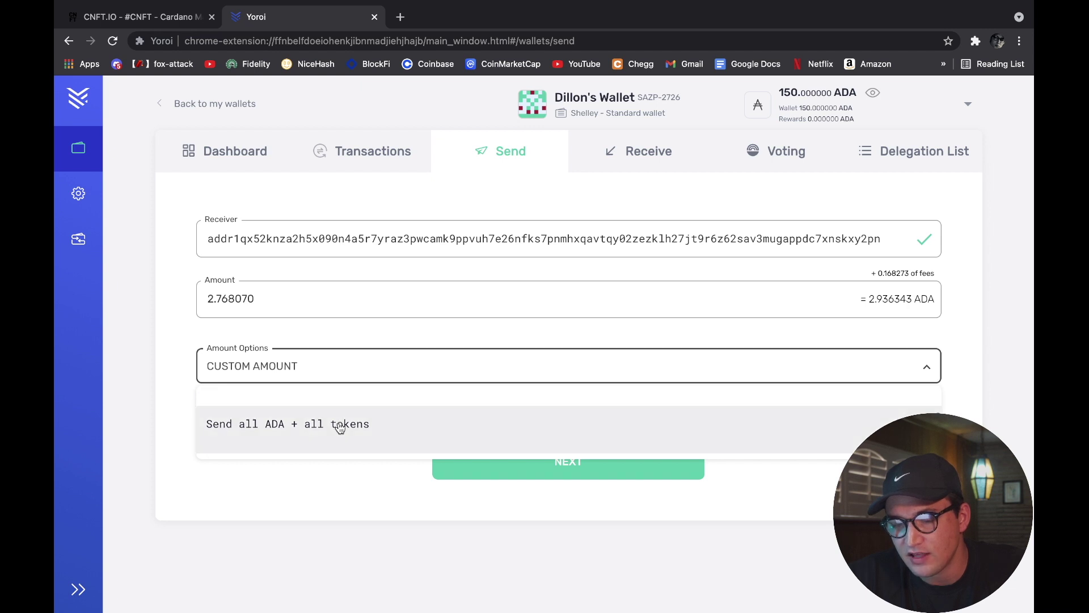
left_click(198, 503)
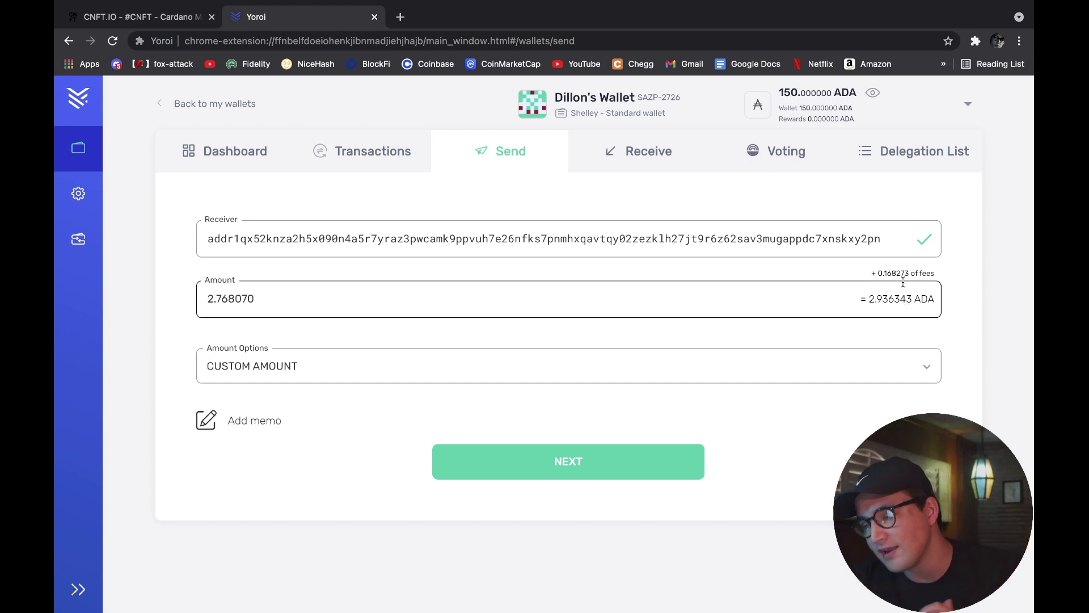
left_click_drag(933, 273, 888, 278)
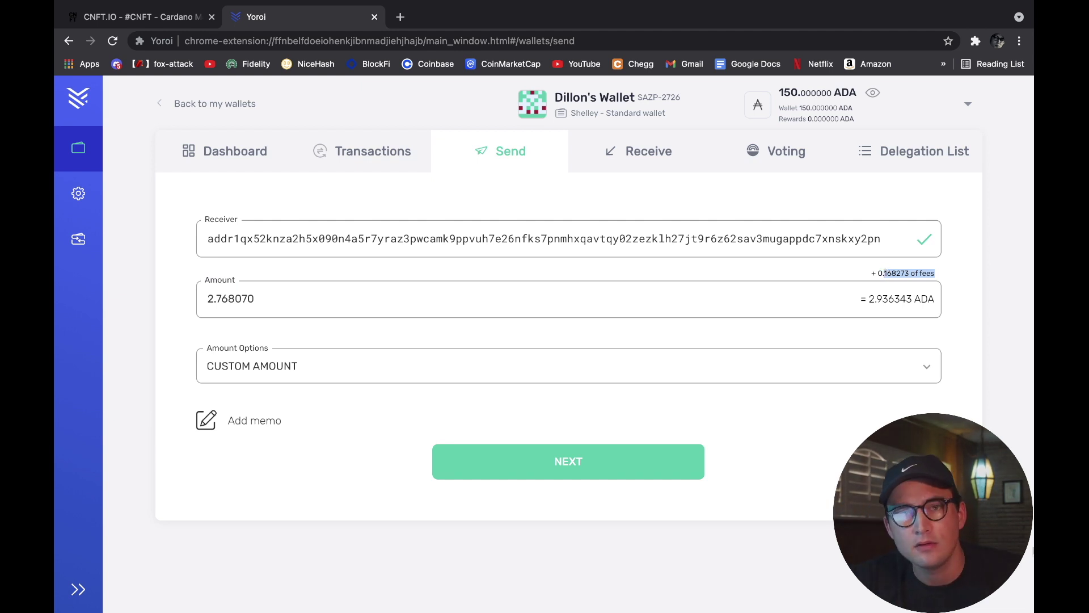
left_click(627, 464)
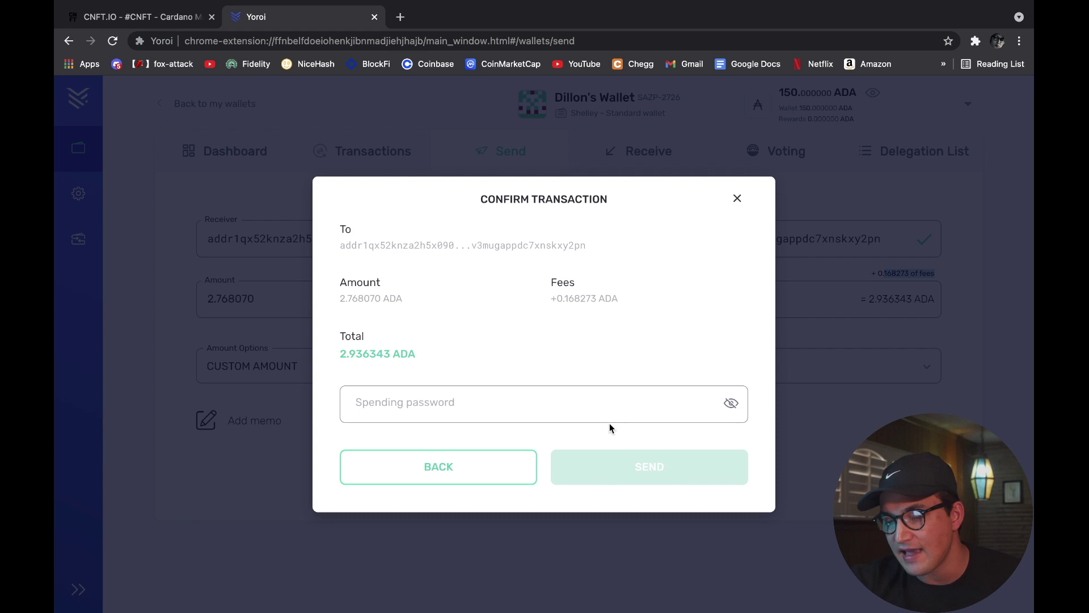
- Enter the spending password, send the 2.936343 ADA payment, and inspect it in the transaction history
left_click(594, 407)
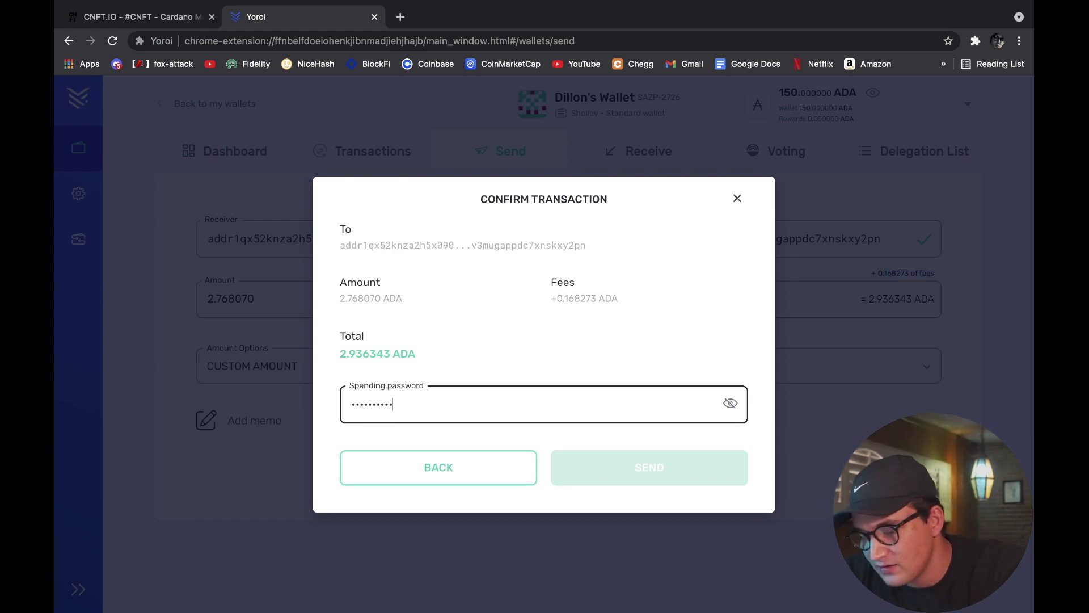
left_click(680, 464)
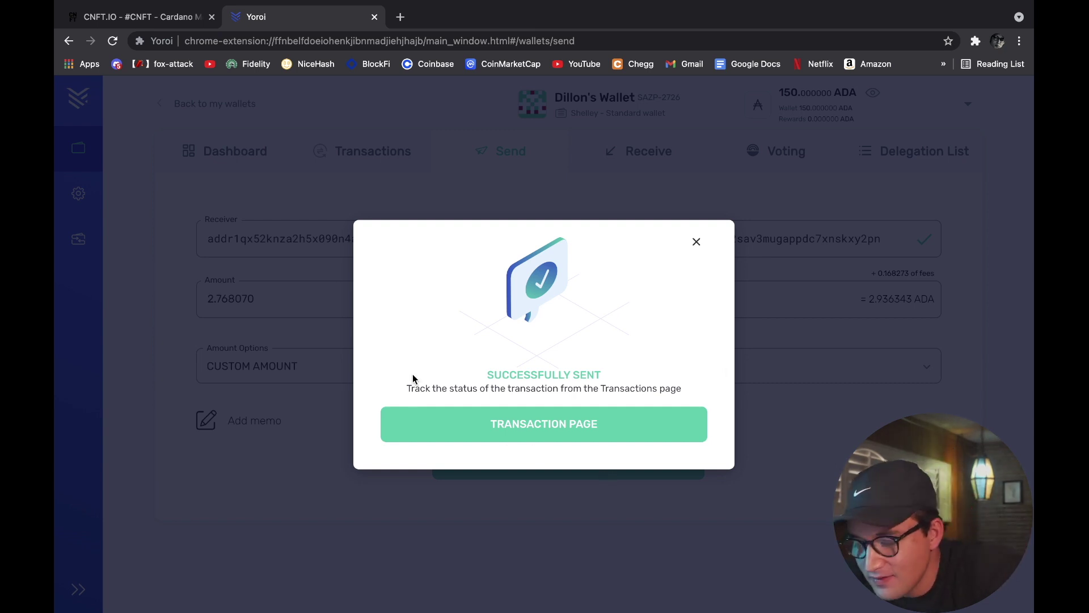
left_click(483, 424)
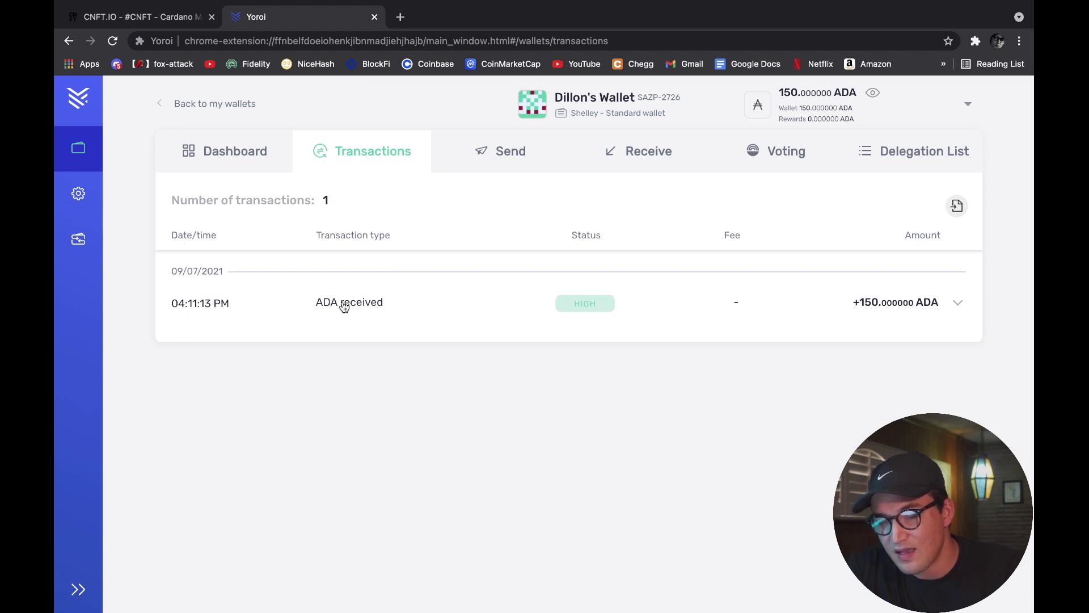
left_click(584, 303)
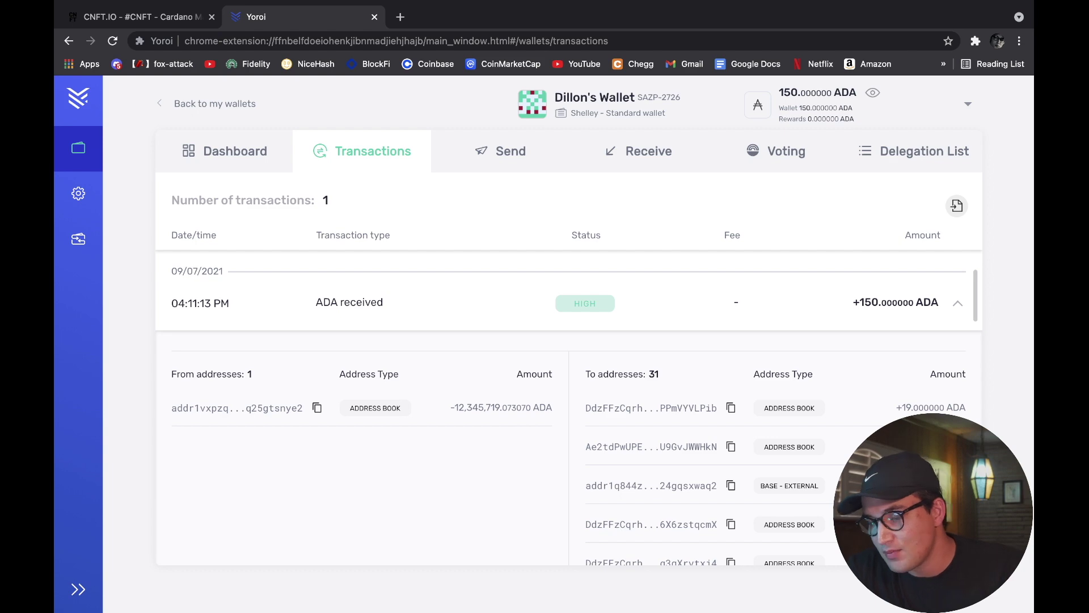
left_click(180, 23)
scroll(641, 509, "down", 5)
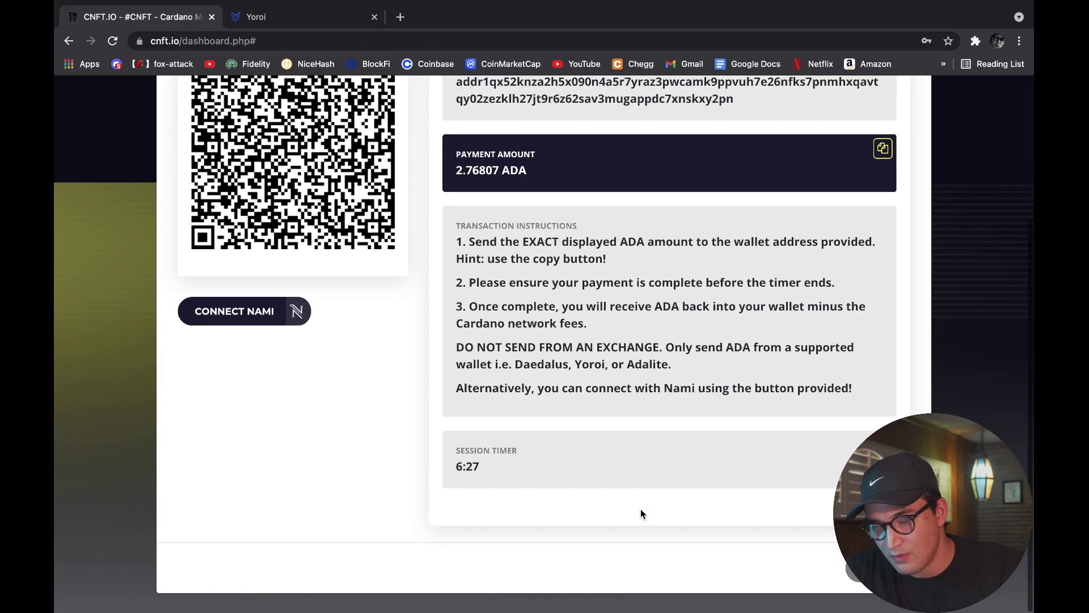
- Open the linked stake address, dismiss the failed-to-fetch error, and close the extra dashboard tab
scroll(608, 472, "down", 2)
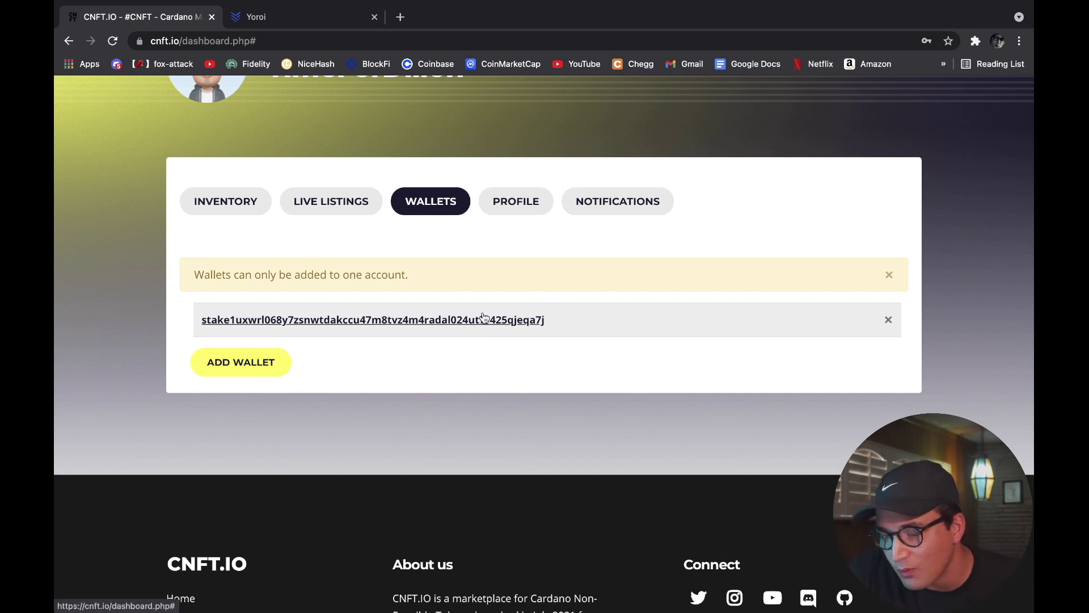
left_click(545, 319)
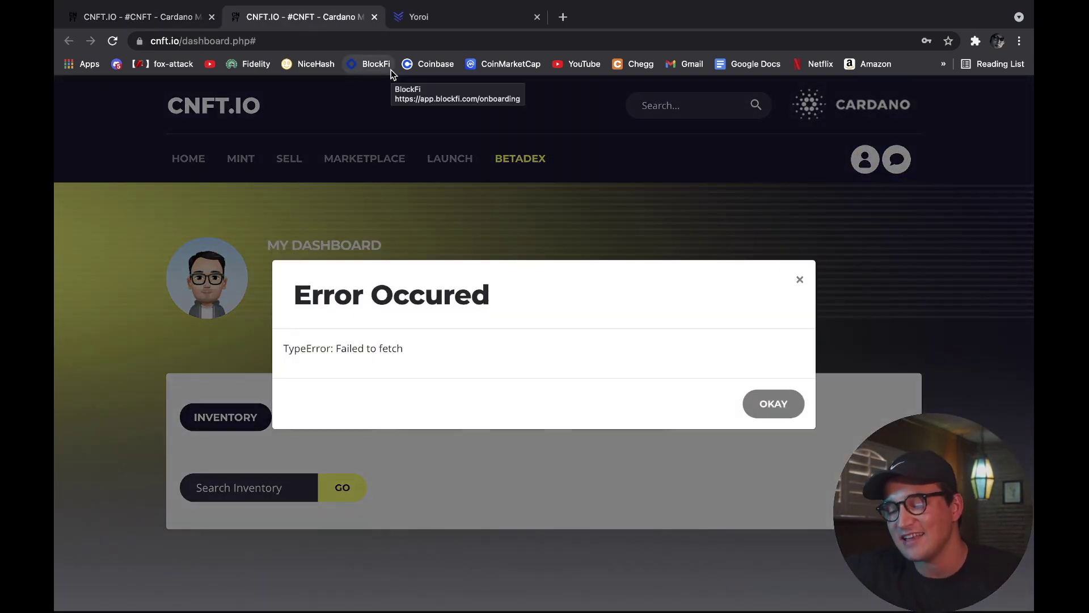
left_click(774, 403)
left_click(450, 18)
left_click(334, 17)
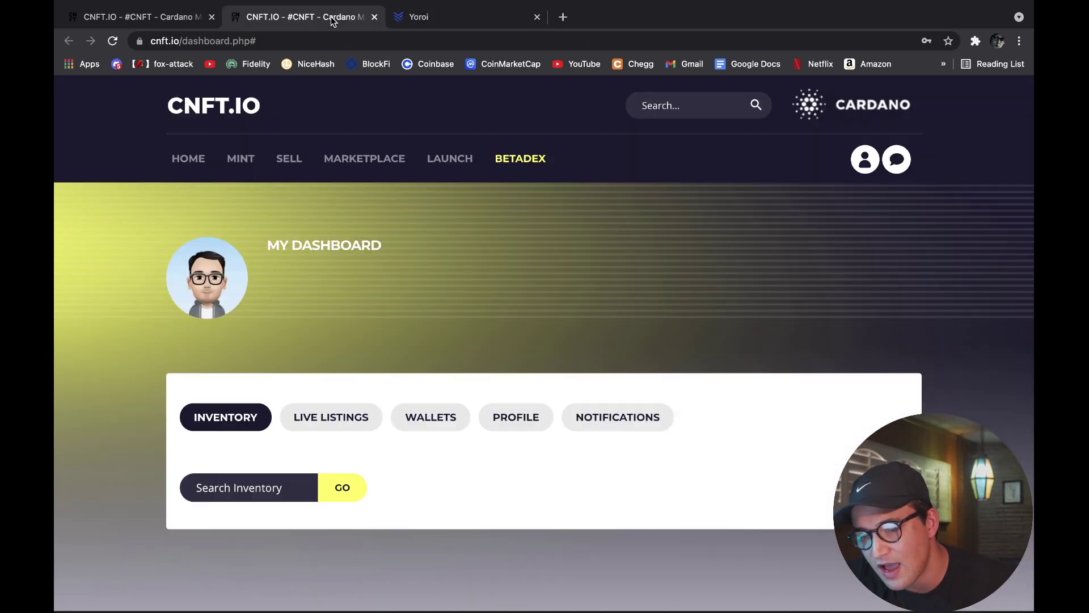
left_click(149, 16)
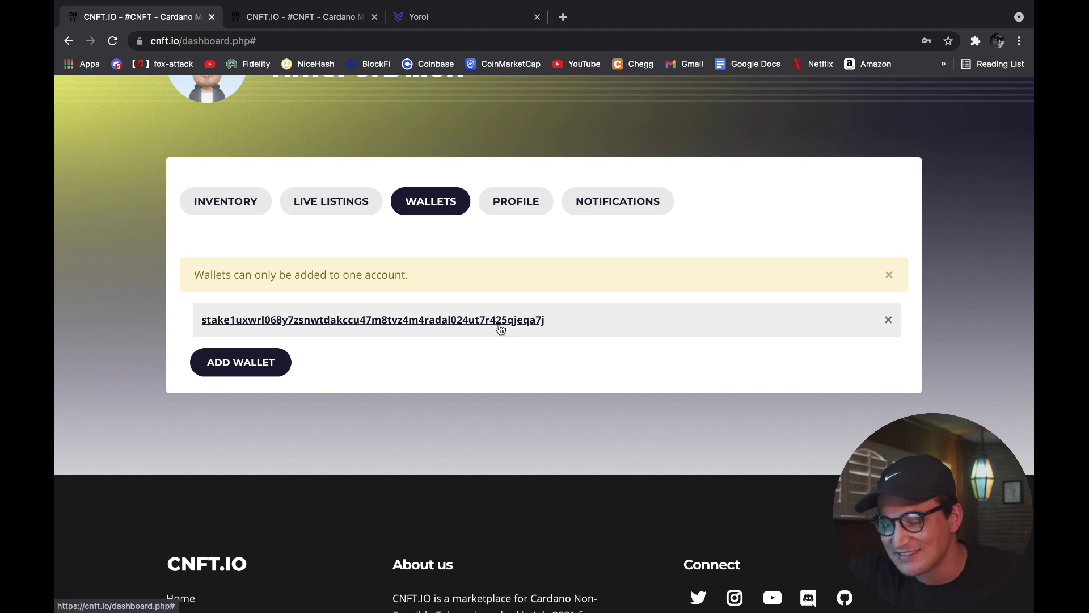
left_click(501, 327)
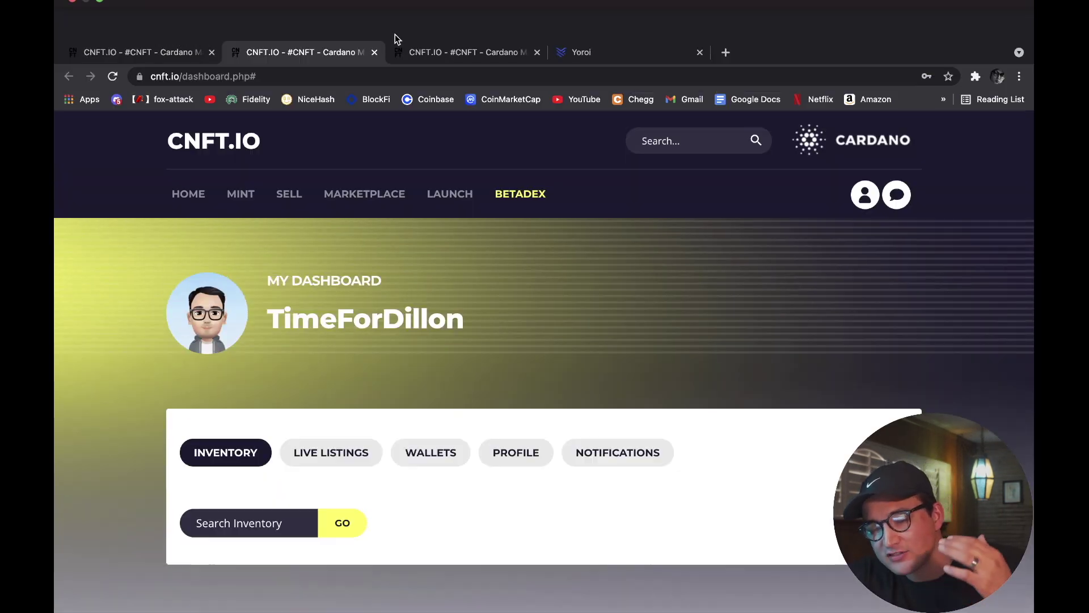
left_click(125, 52)
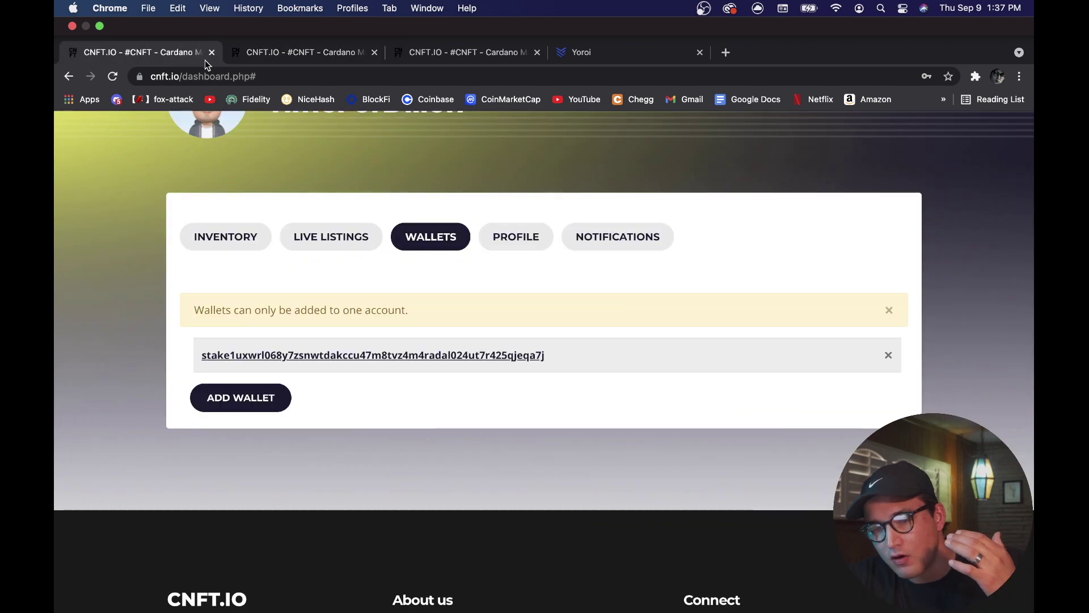
left_click(211, 52)
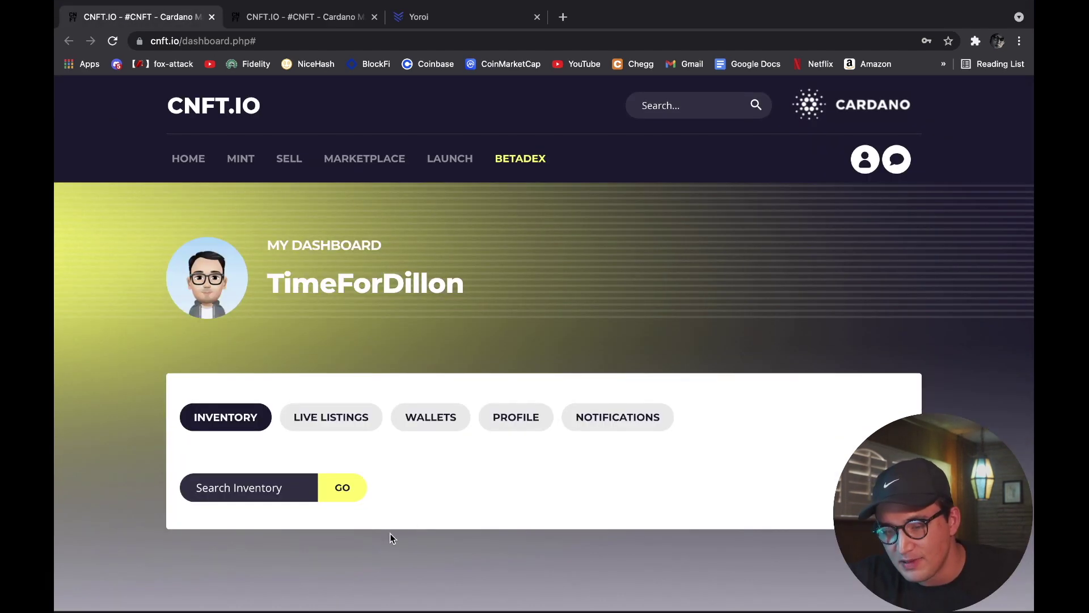
- Confirm the Yoroi stake address appears under WALLETS, then go to the CNFT.IO home page
left_click(453, 430)
scroll(463, 463, "down", 2)
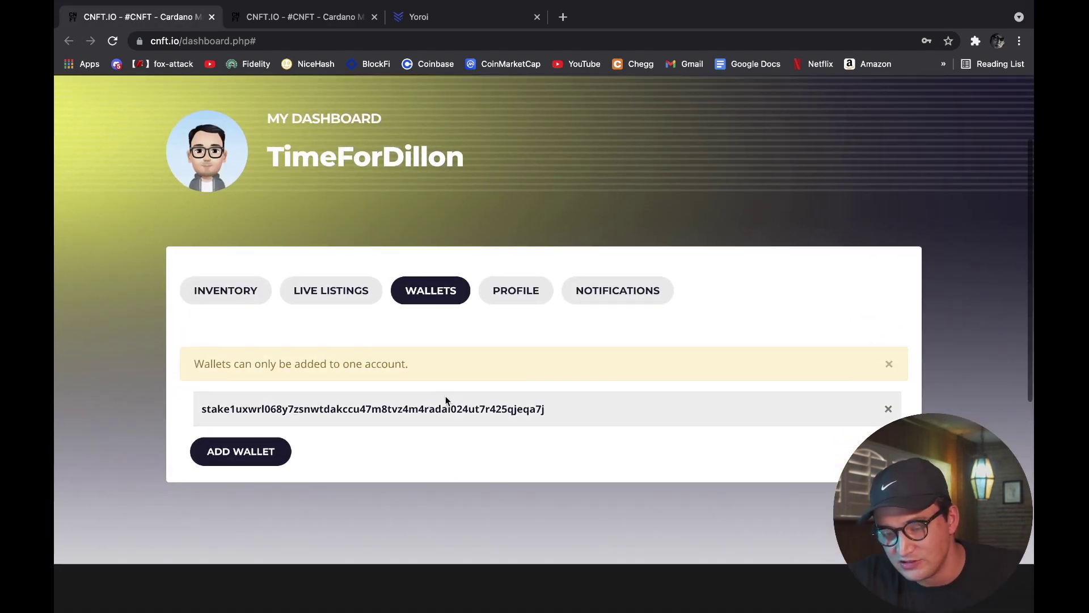
left_click(447, 410)
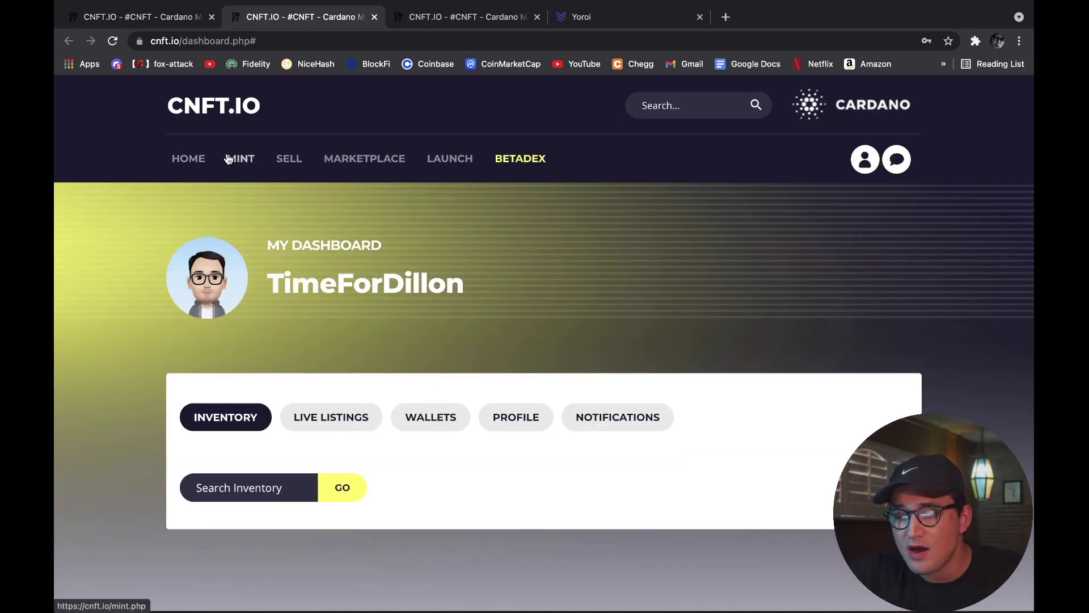
left_click(194, 162)
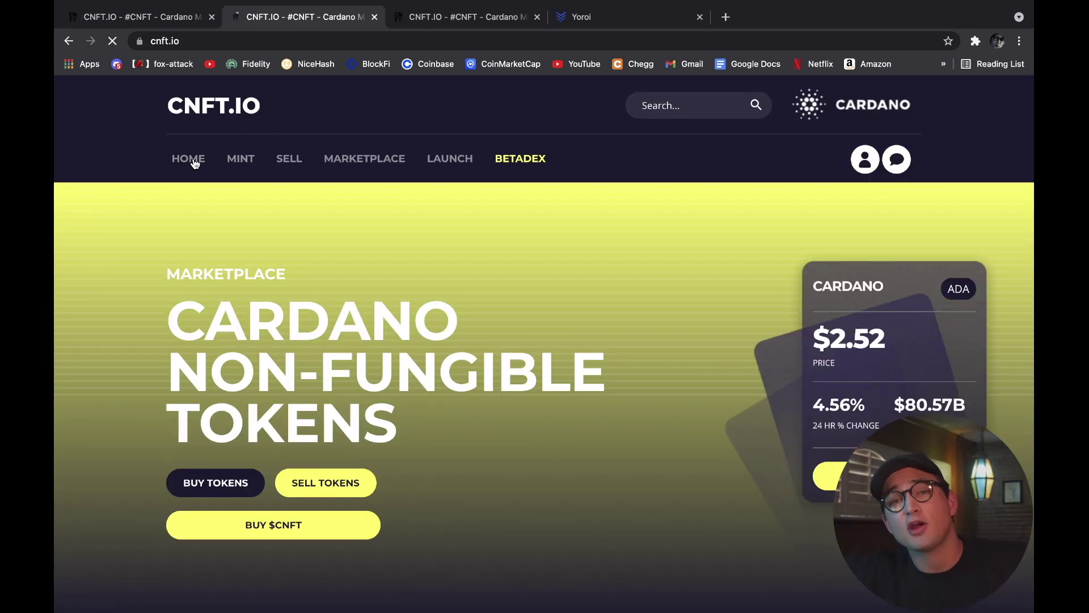